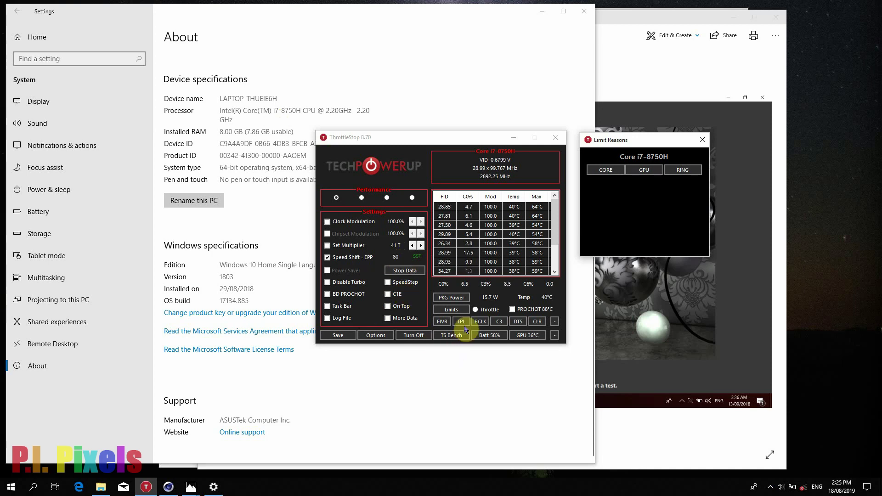
Review the Turbo Boost and Intel power balance values in the Turbo Power Limits, and leave without saving changes.
click(461, 323)
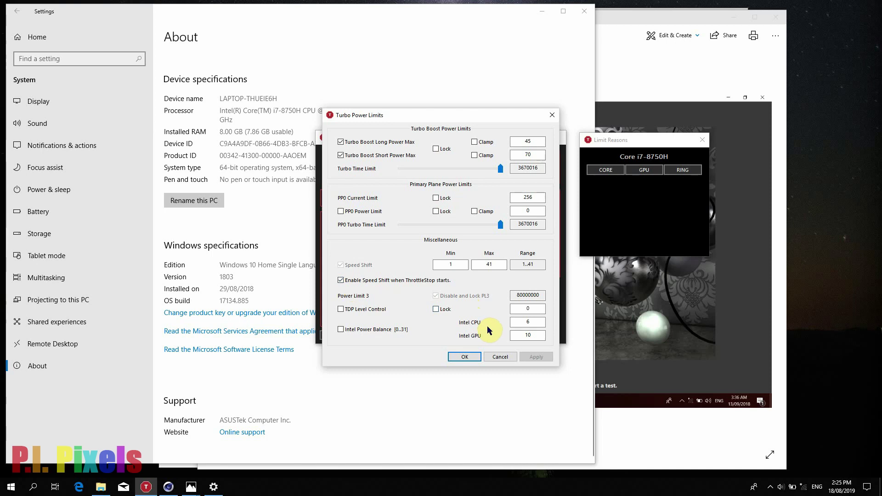
click(526, 335)
click(497, 358)
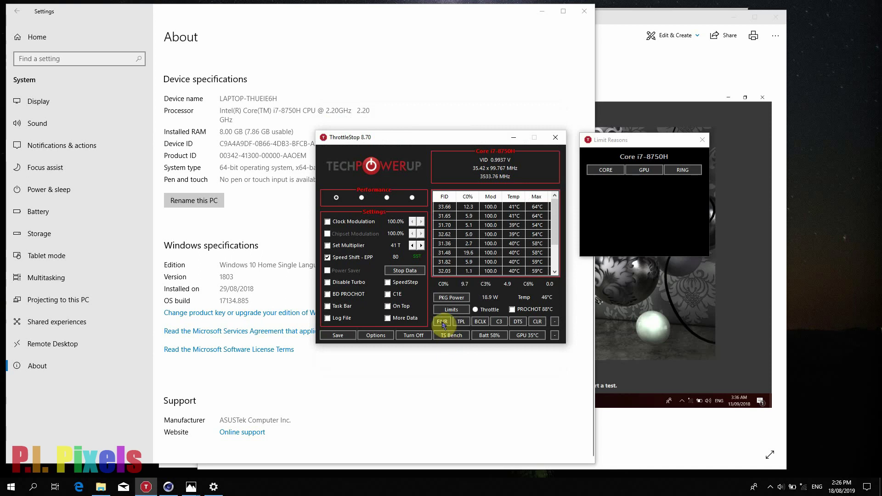
Examine the FIVR voltage offsets for CPU Core, CPU Cache and System Agent.
click(442, 323)
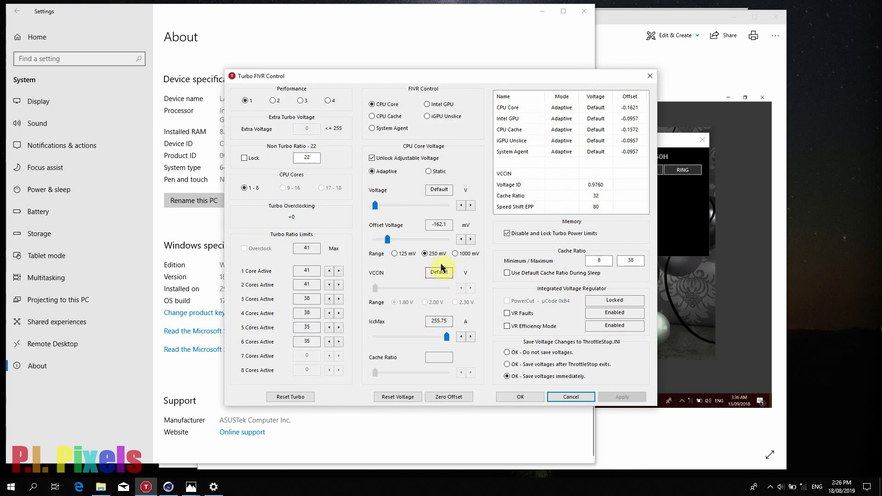
click(392, 120)
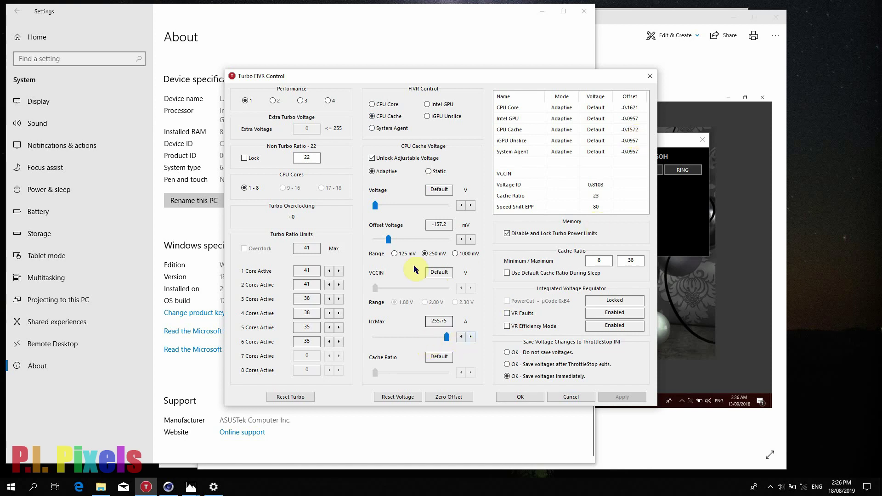
click(384, 109)
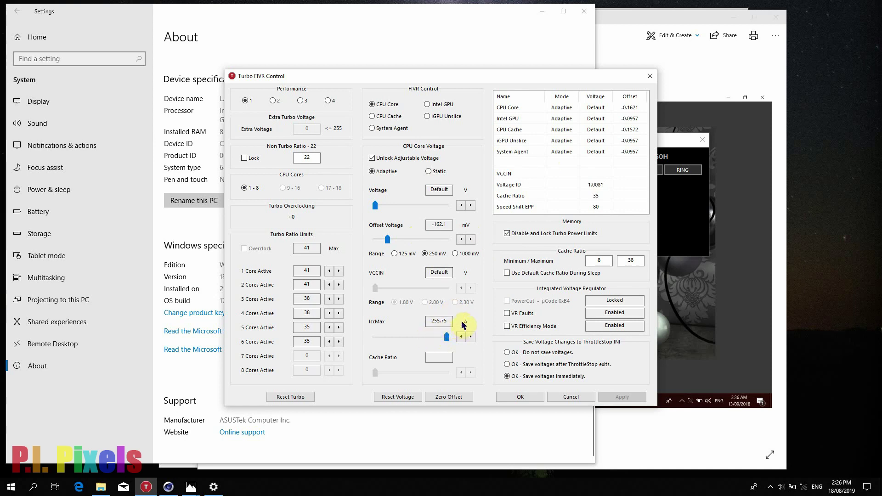
click(403, 131)
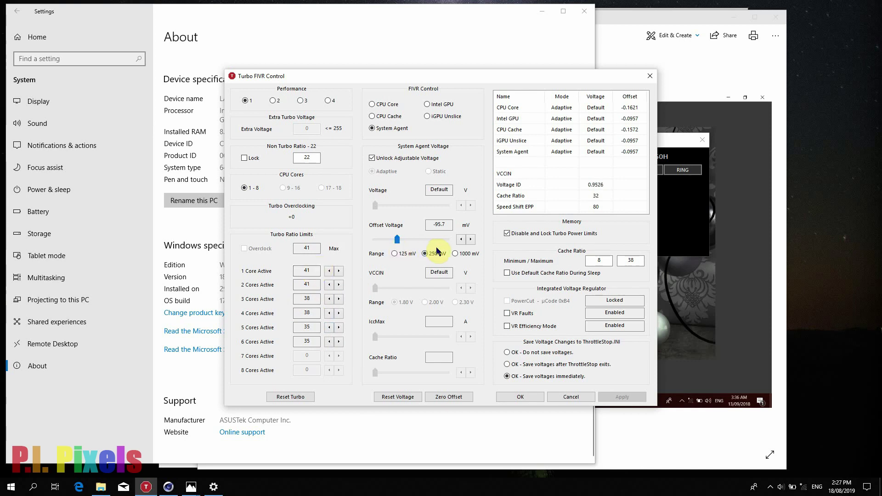
click(373, 103)
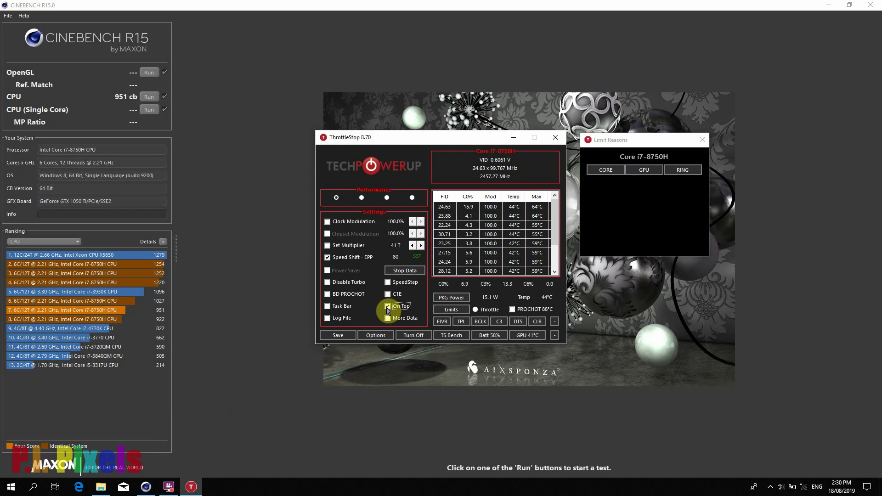
Check the FIVR turbo ratio limits without saving changes, and run the CPU test in Cinebench R15.
click(443, 322)
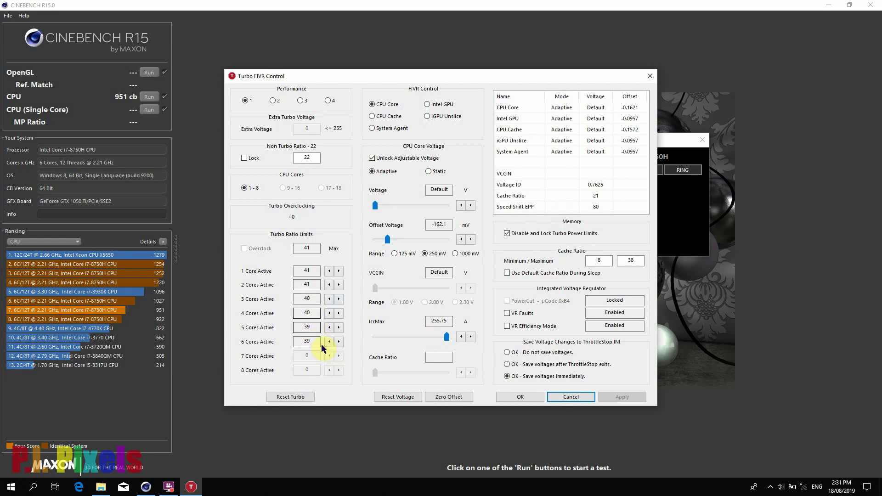
click(557, 398)
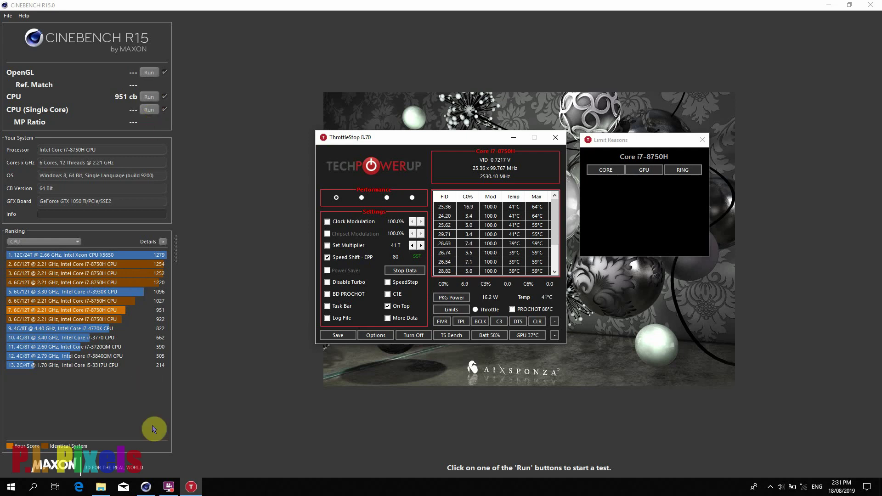
click(148, 99)
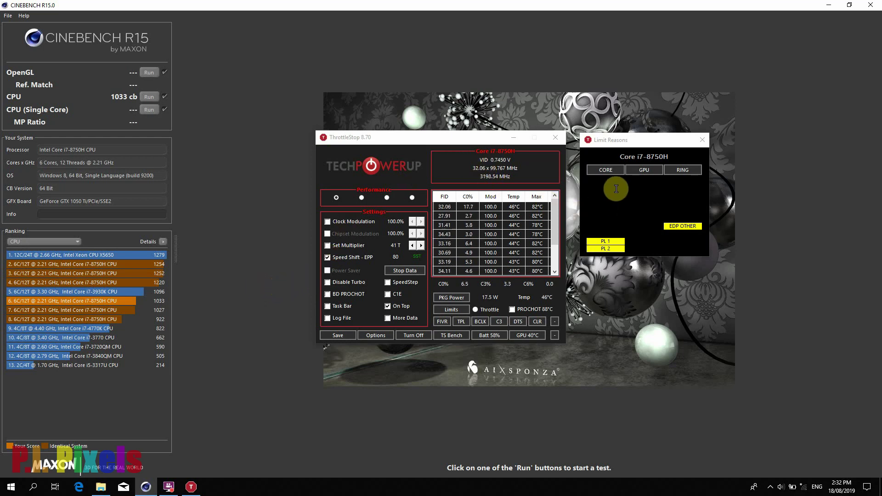
Reset ThrottleStop's core and ring limit reasons and maximum temperatures, and switch the laptop's fan mode to Silent.
click(607, 171)
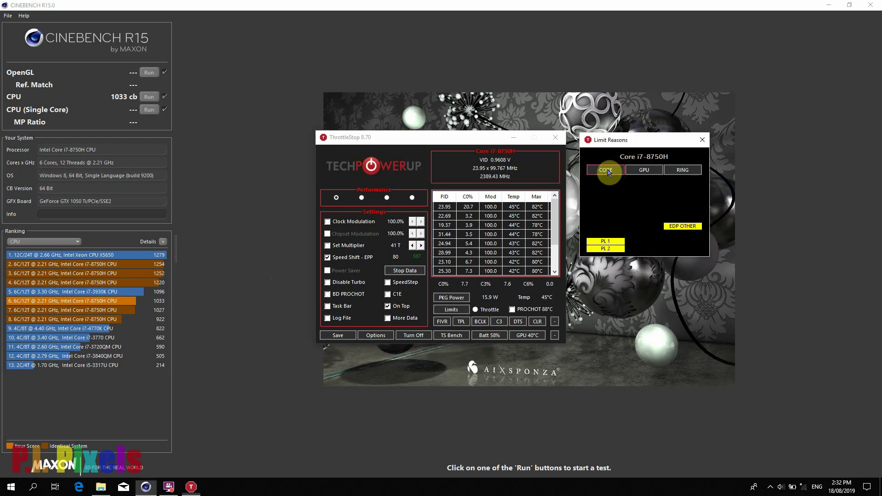
click(683, 171)
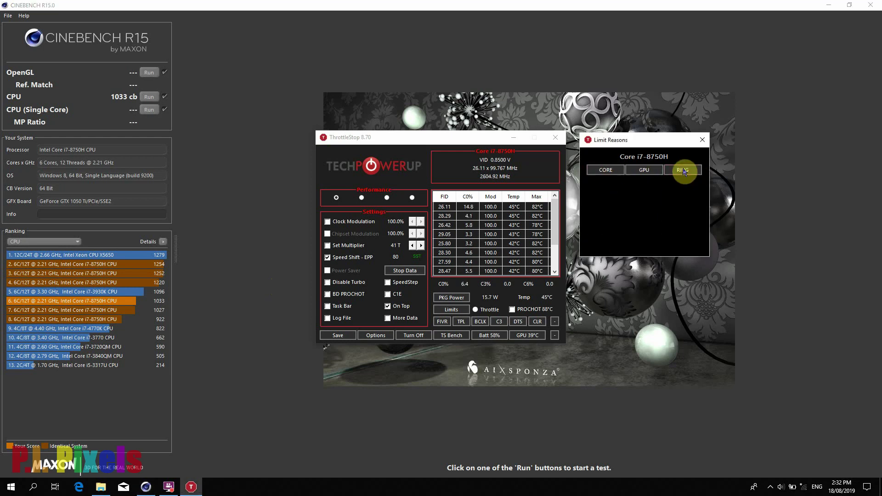
click(536, 321)
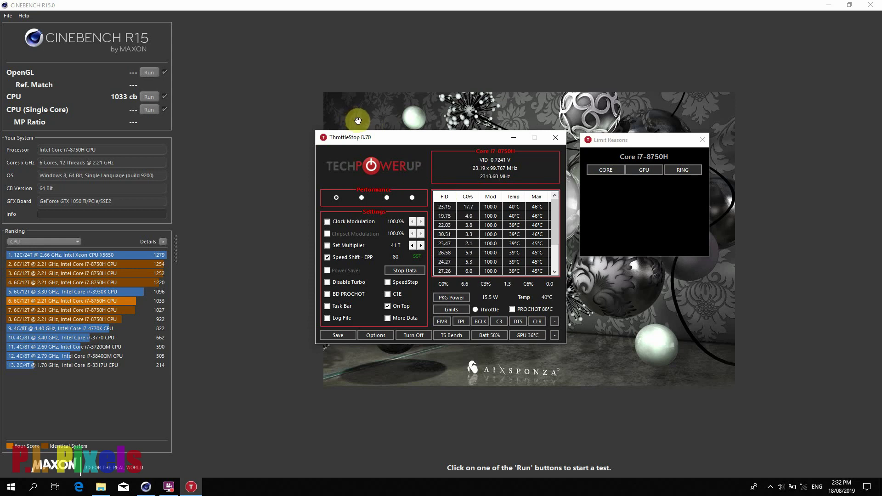
click(537, 322)
key(XF86Launch1)
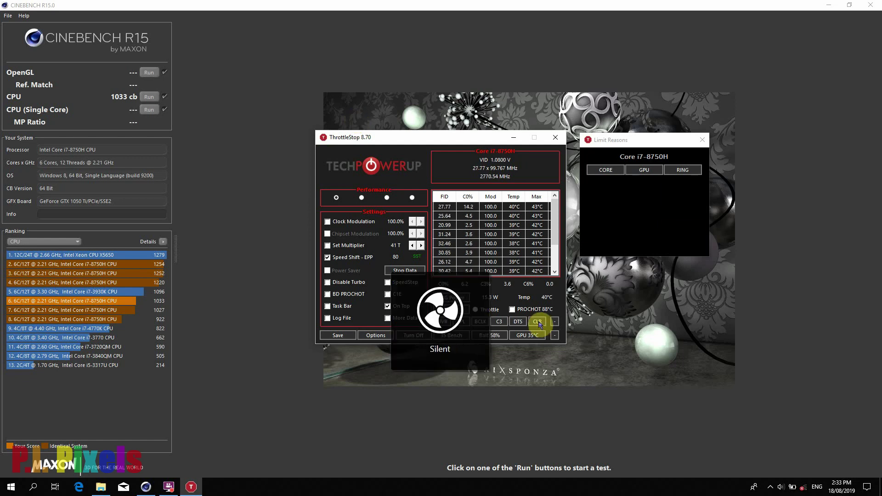
click(663, 247)
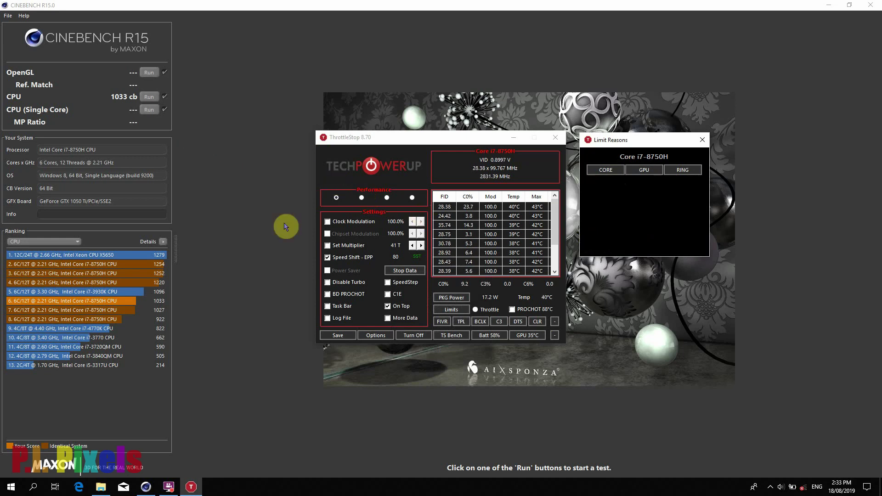
Apply turbo ratio limits of 38 for 3 and 4 active cores and 35 for 5 and 6, and rerun the Cinebench R15 CPU test.
click(446, 323)
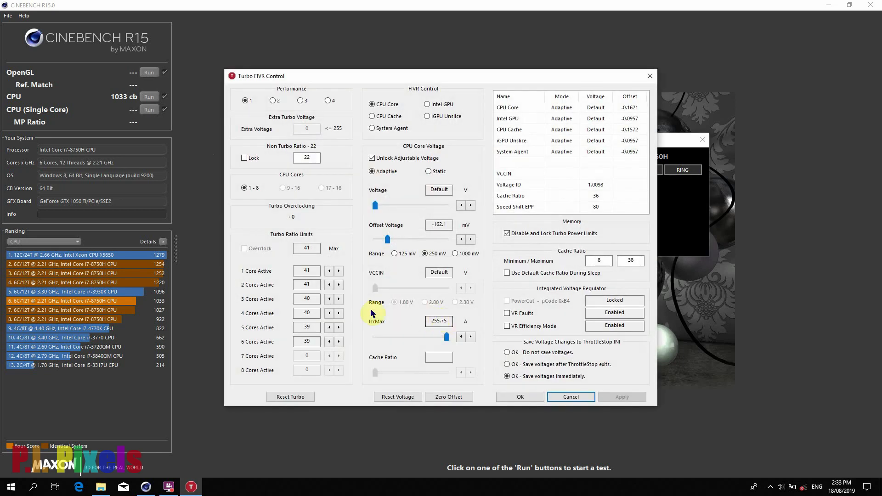
click(329, 299)
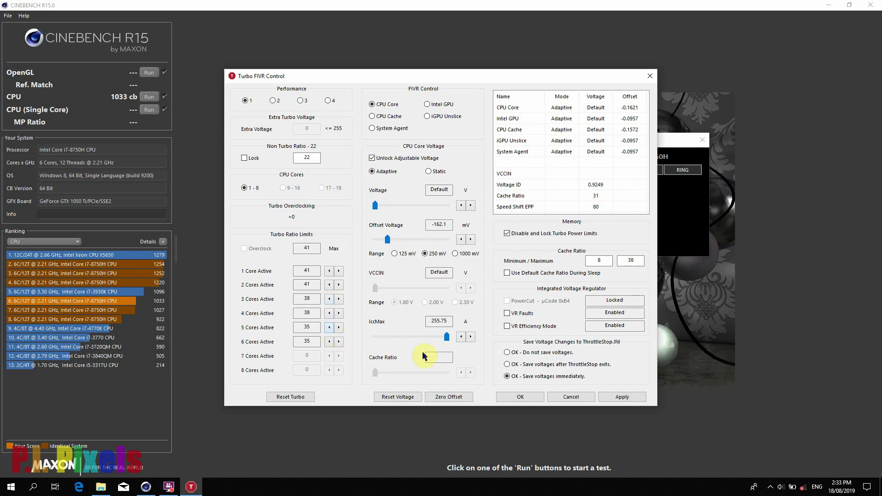
click(619, 396)
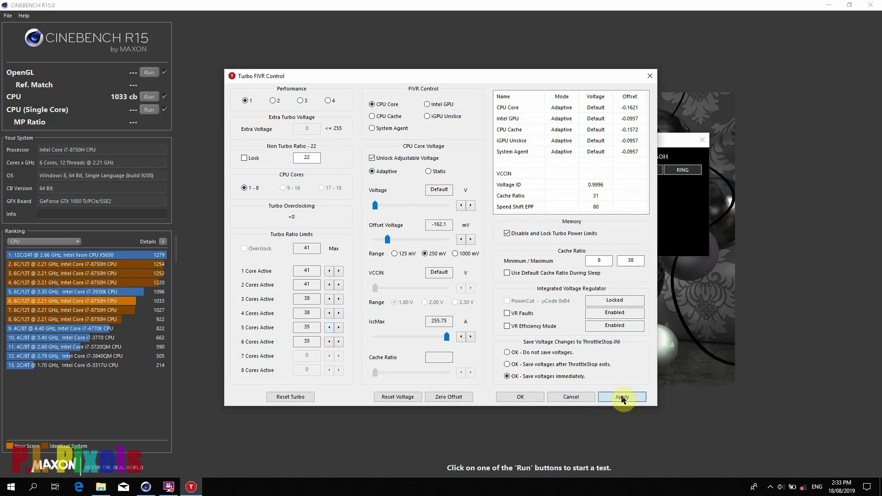
click(528, 398)
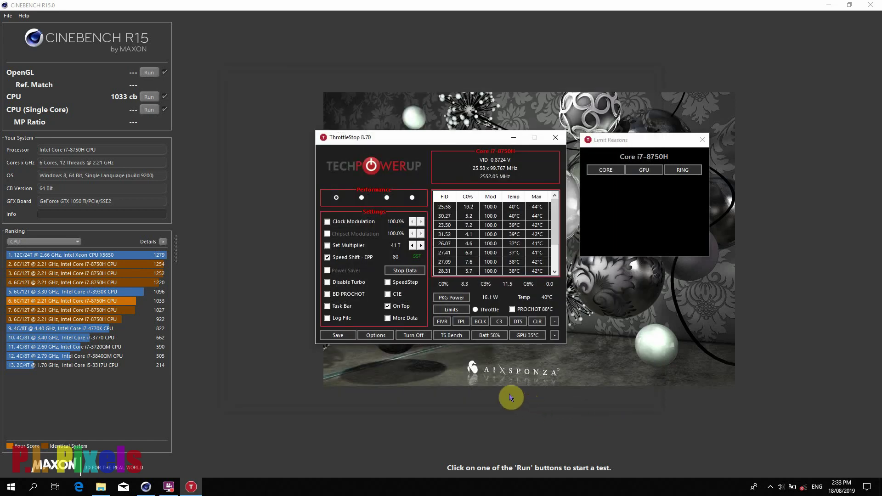
click(149, 97)
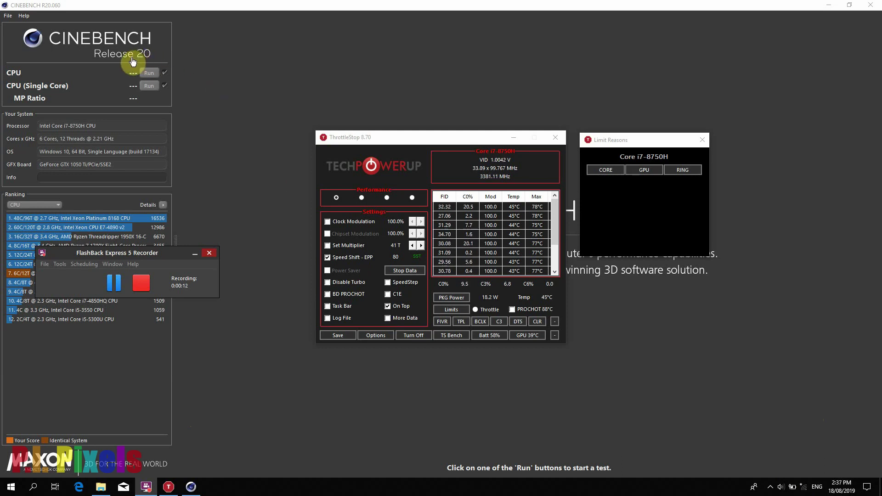
Apply turbo ratio limits of 40 for 3 and 4 active cores and 39 for 5 and 6 active cores.
click(442, 322)
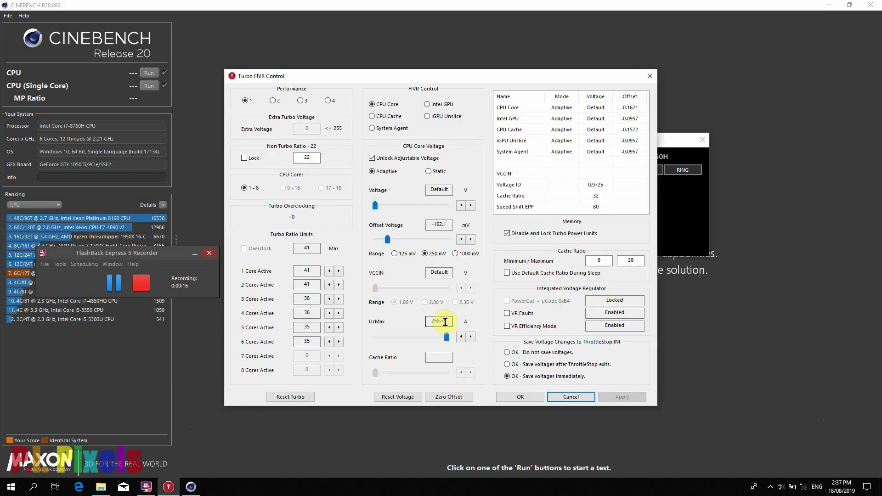
click(340, 300)
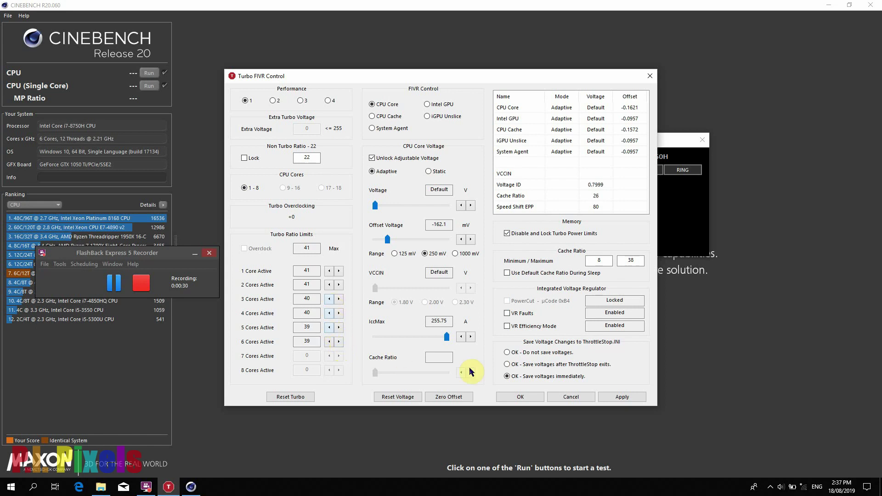
click(624, 398)
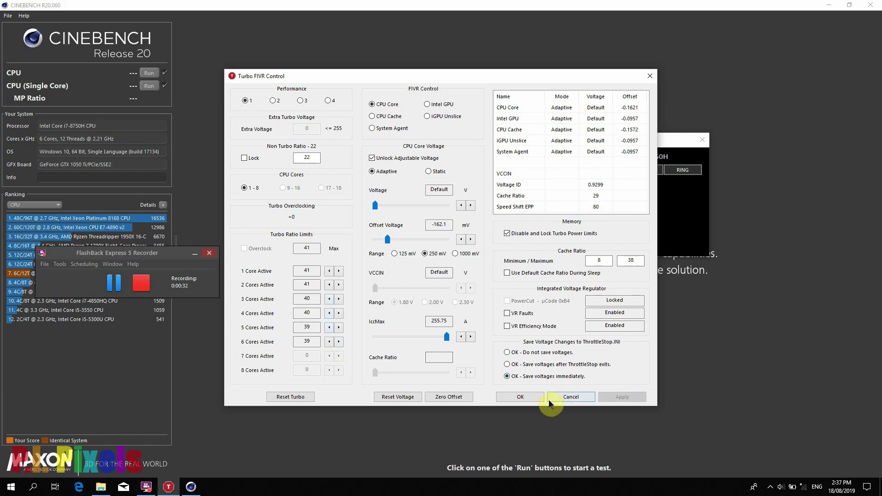
click(525, 400)
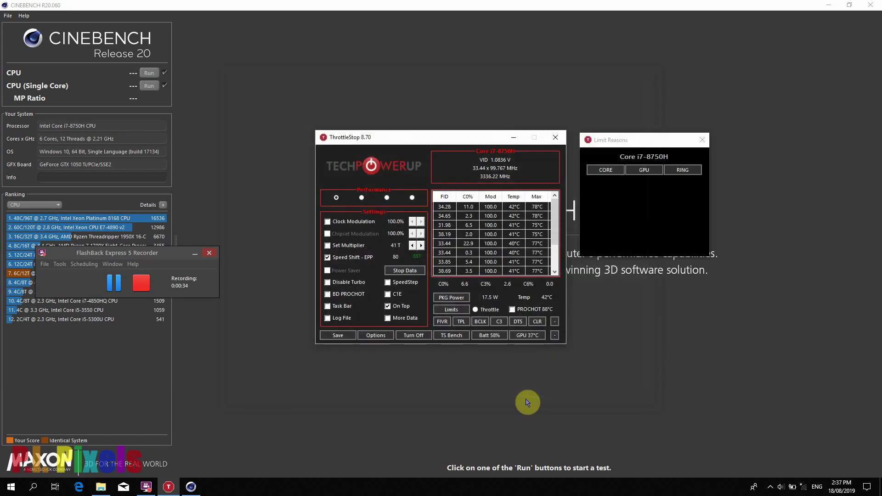
Reset the recorded maximum temperatures and run the multi-core CPU test in Cinebench R20.
click(538, 321)
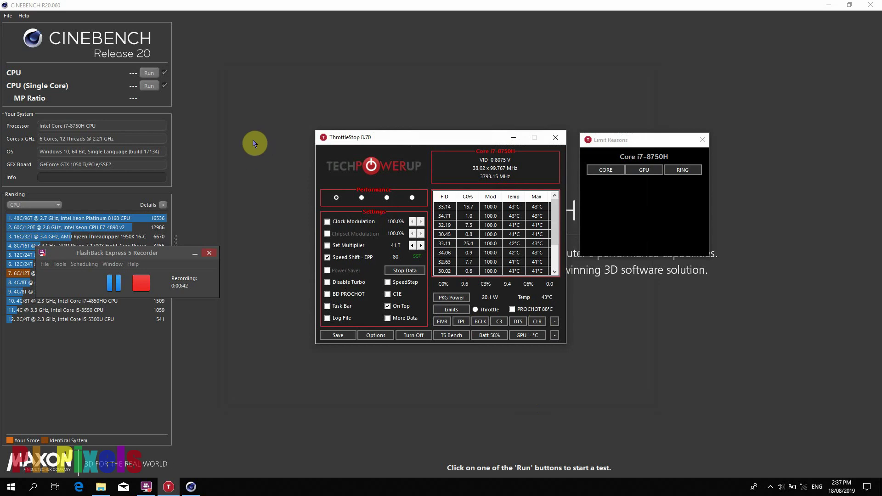
click(153, 74)
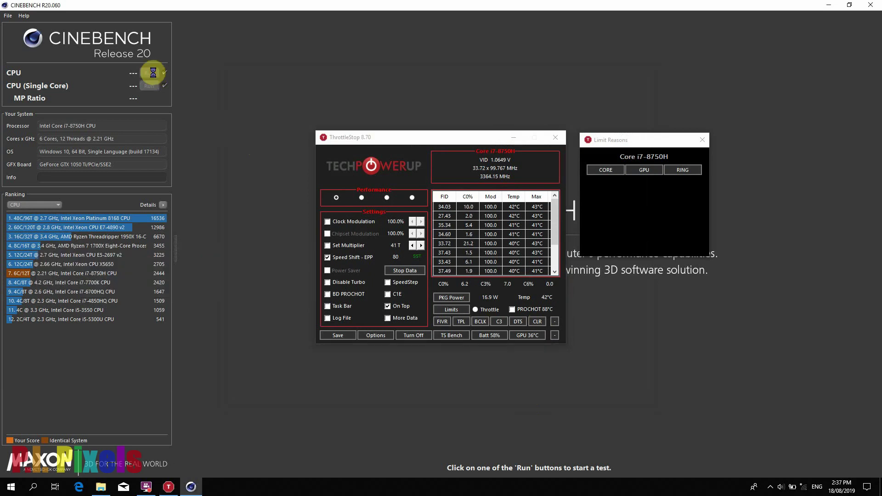
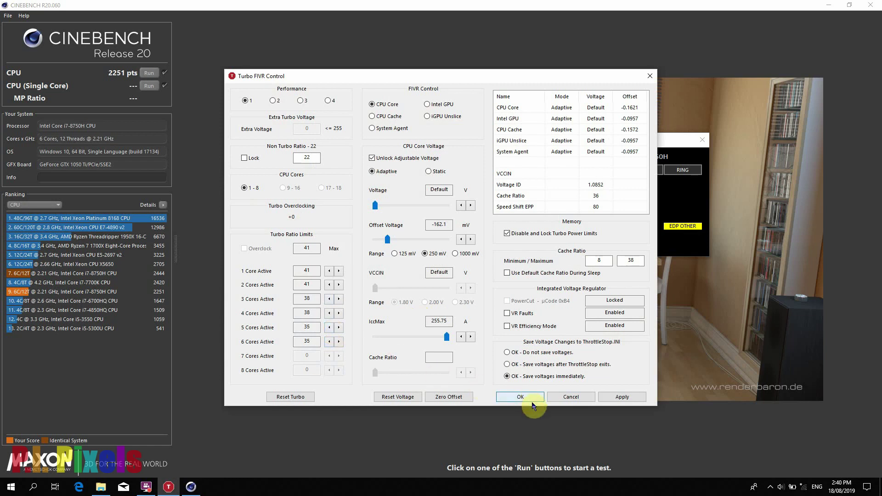
Apply turbo ratio limits of 38 for 3 and 4 active cores and 35 for 5 and 6 active cores.
click(625, 397)
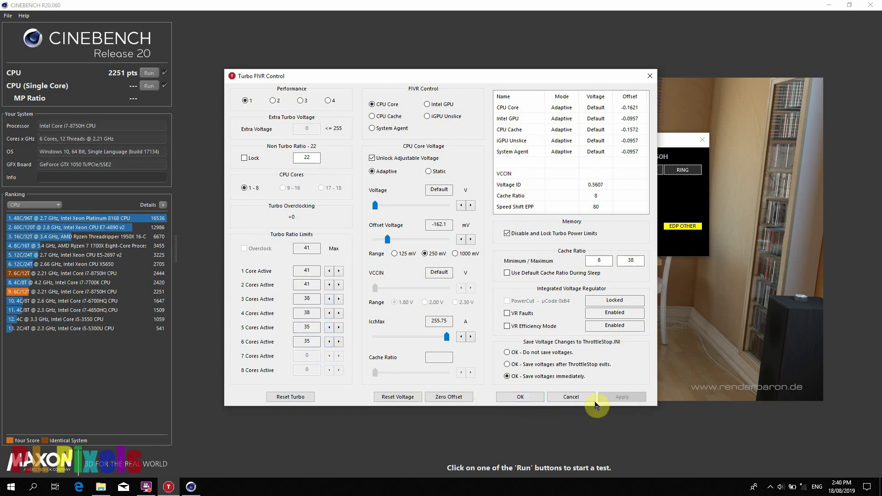
click(520, 398)
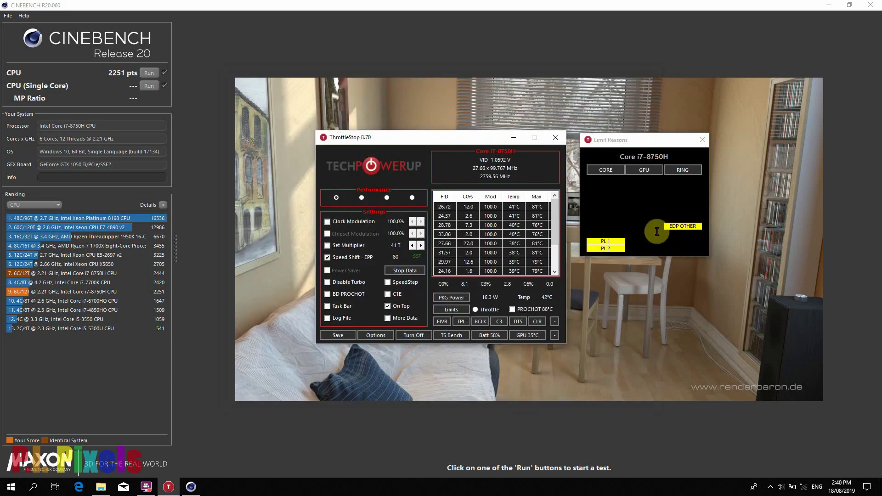
Reset the core and ring limit reasons and the recorded maximum temperatures in ThrottleStop.
click(604, 171)
click(684, 171)
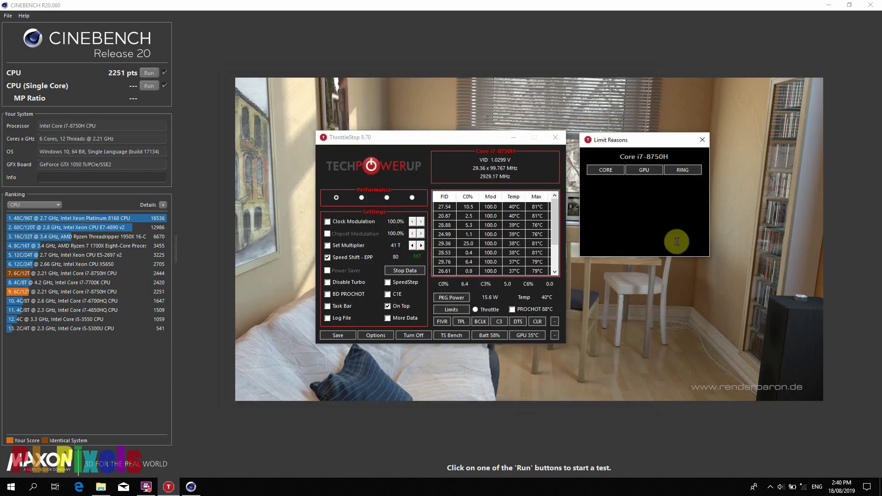
click(538, 323)
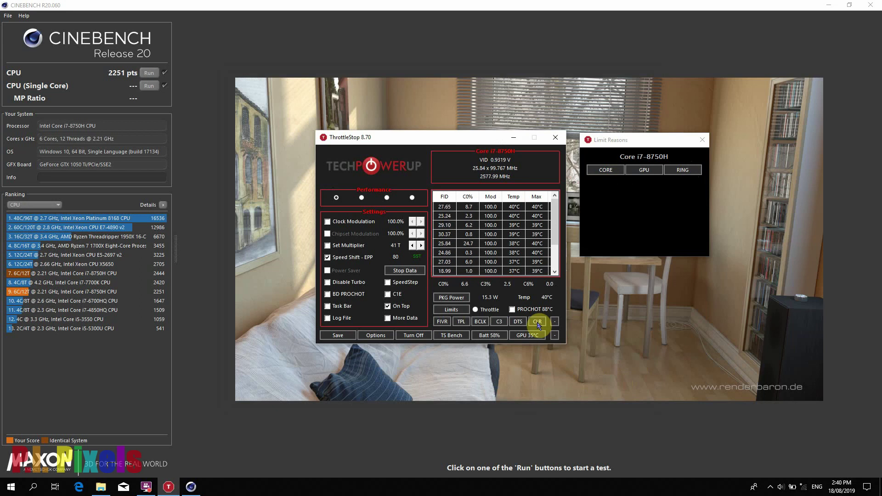
click(537, 324)
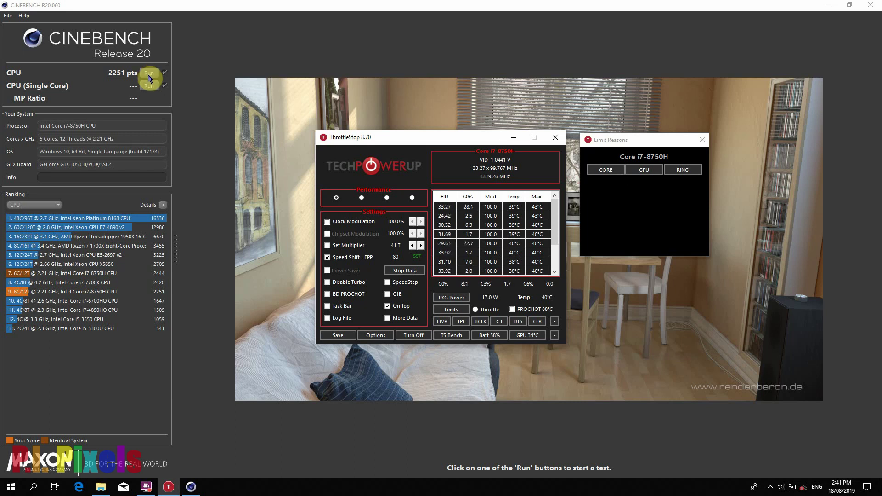
Rerun the Cinebench R20 CPU test and examine the maximum temperature of each thread in ThrottleStop.
click(148, 74)
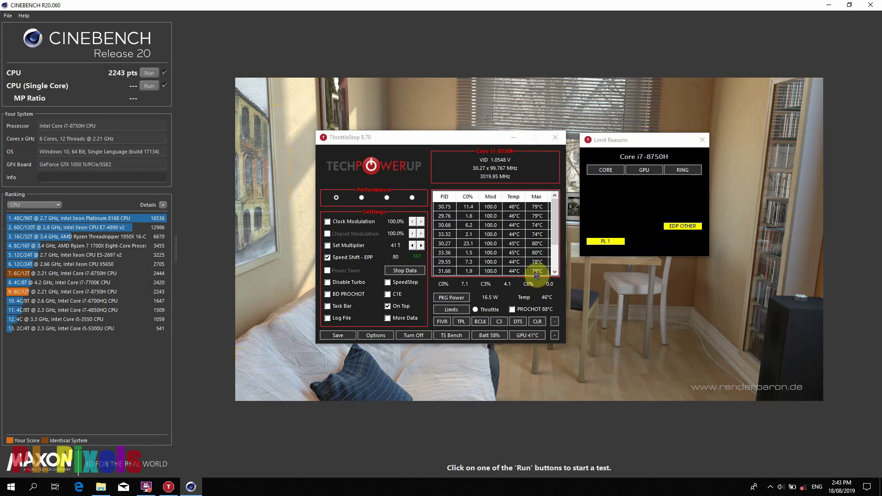
click(554, 249)
scroll(553, 249, up, 2)
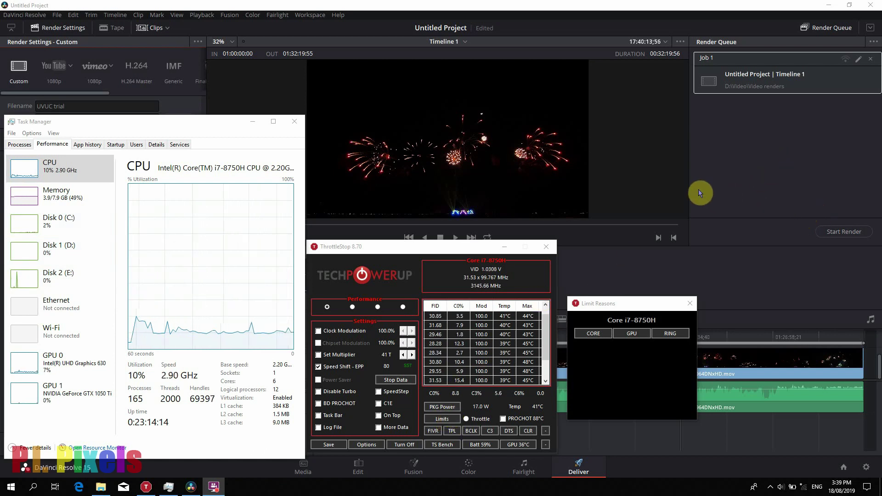
Start rendering Job 1 in DaVinci Resolve and bring ThrottleStop to the front to monitor the CPU.
click(849, 232)
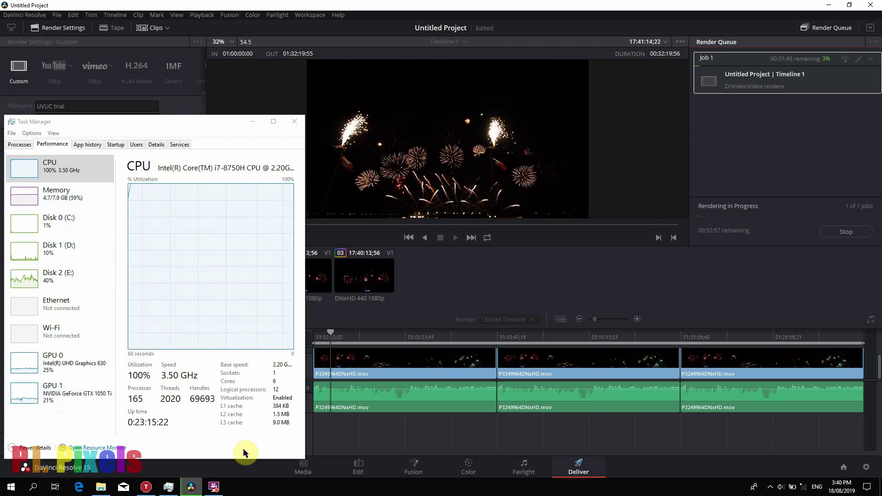
mouse_move(144, 490)
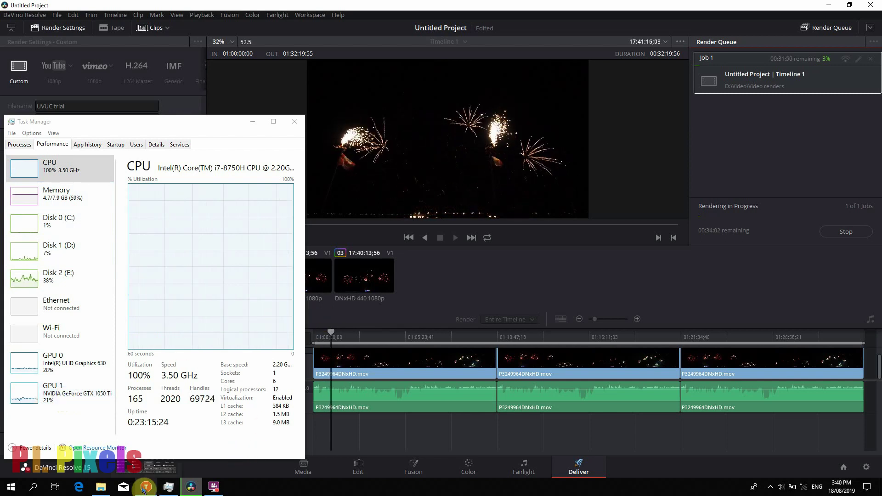
click(144, 488)
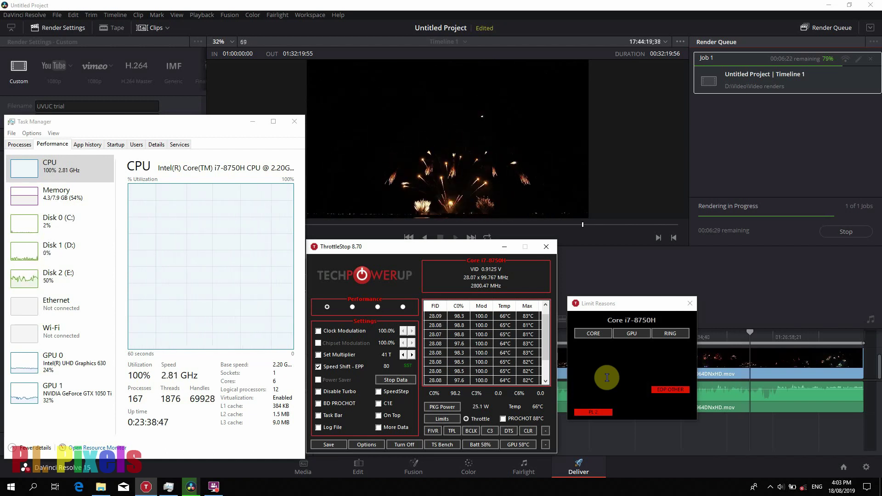
key(XF86Launch1)
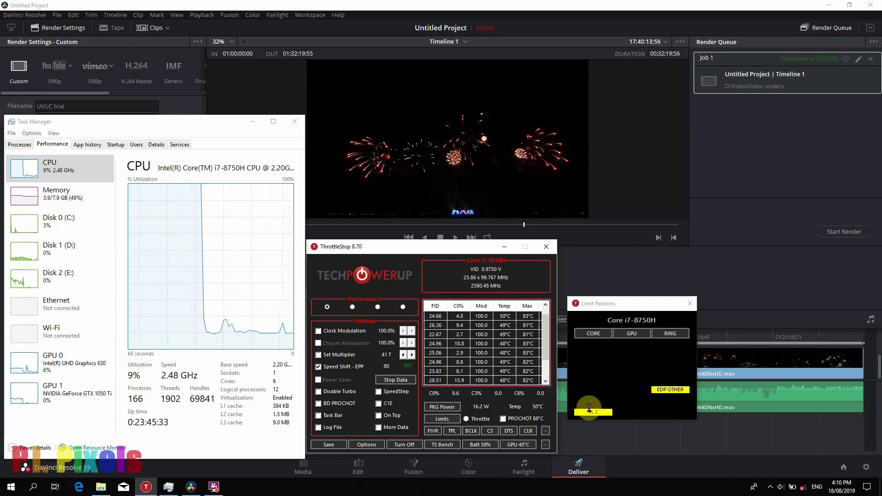
key(XF86Launch1)
key(XF86Launch1)
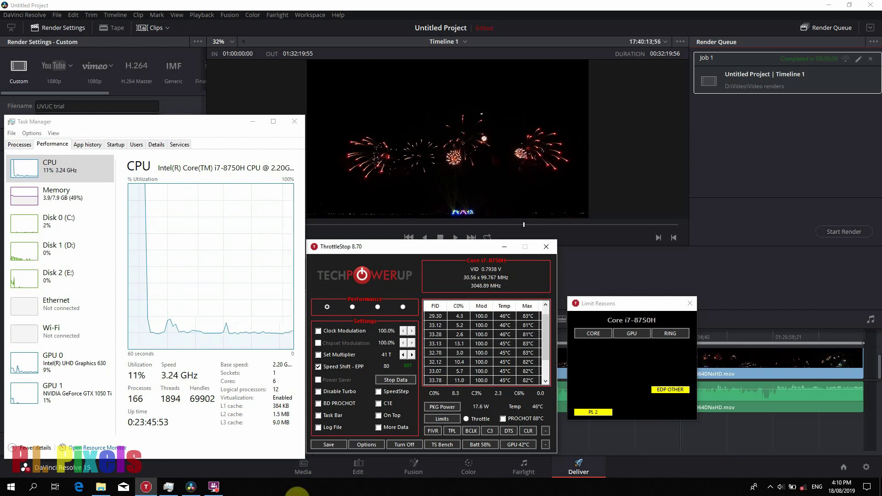
mouse_move(216, 490)
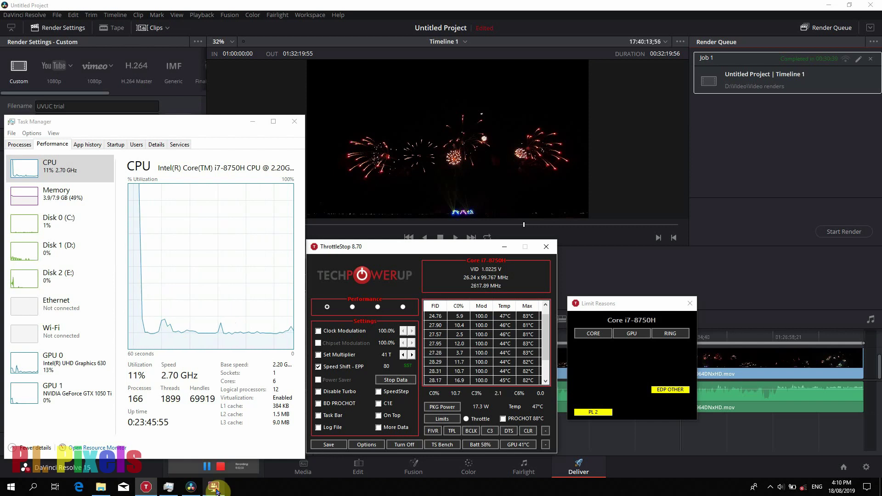